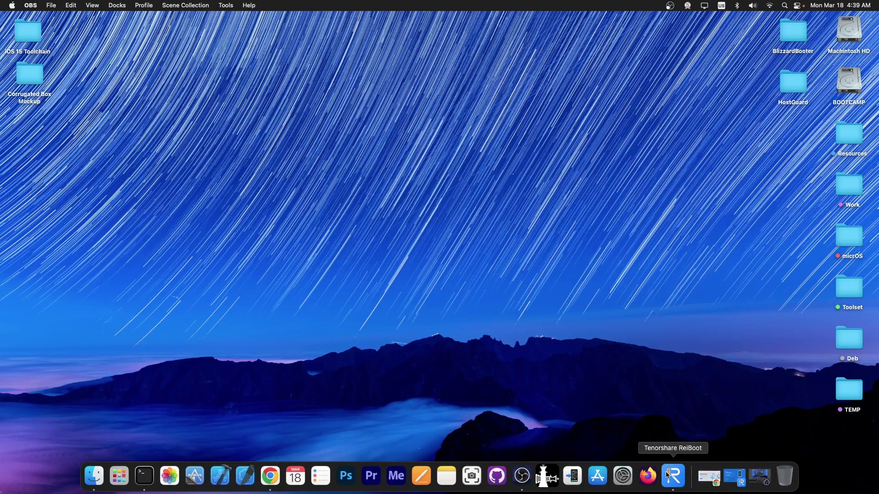
Launch Tenorshare ReiBoot from its Dock icon.
left_click(673, 475)
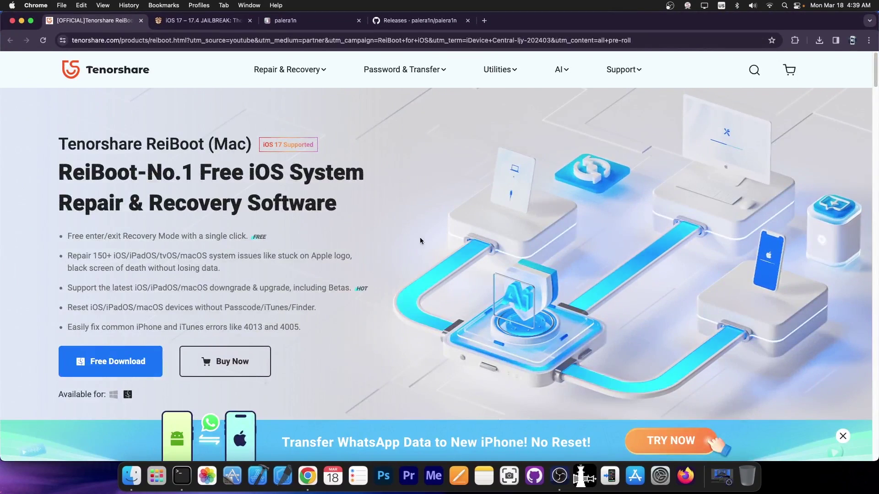
scroll(415, 237, "down", 1)
scroll(407, 220, "down", 3)
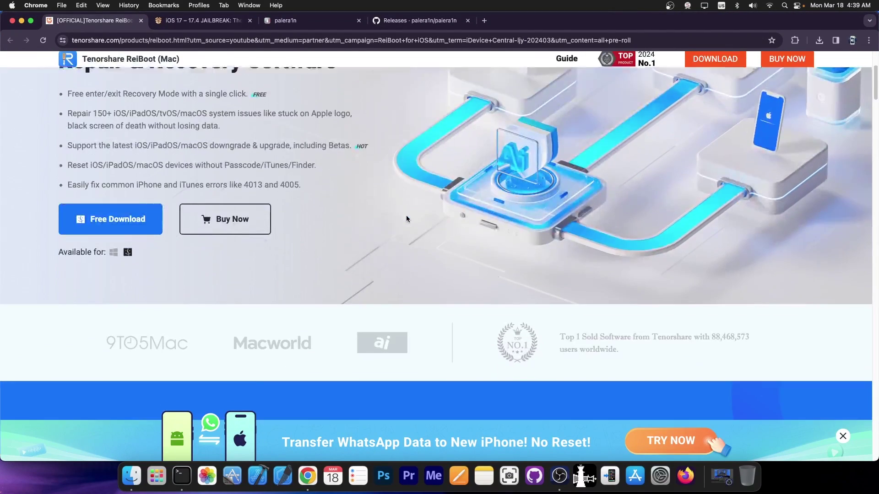
scroll(407, 219, "up", 3)
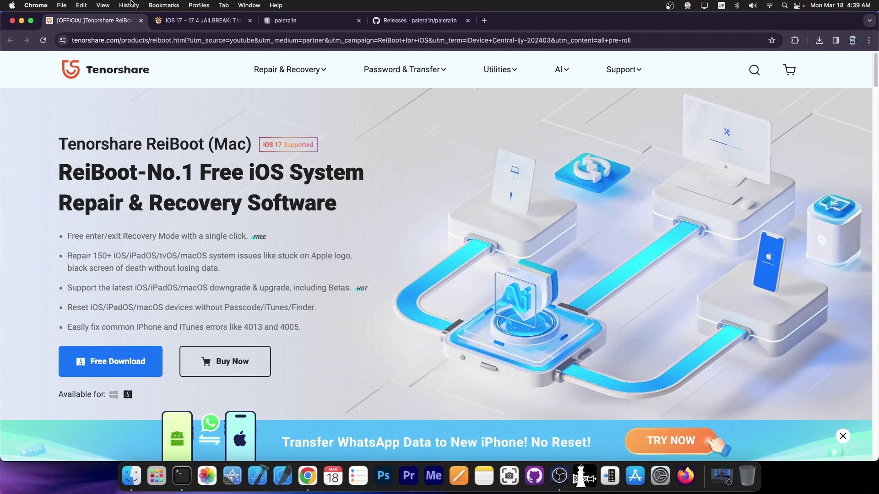
Close the Tenorshare ReiBoot tab to return to iDevice Central's iOS 17 guide.
key("super+w")
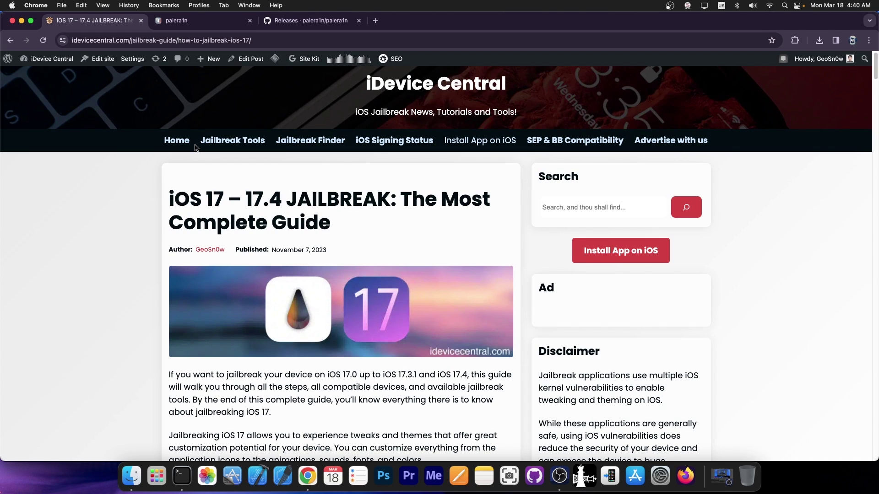
Check the palera1n tab, then select '17.4' in the iOS 17–17.4 guide title.
key("ctrl+Tab")
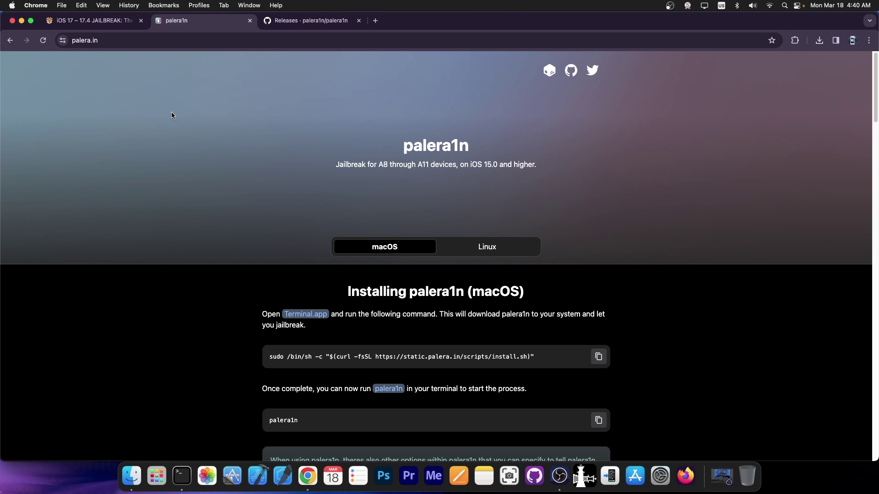
left_click(90, 20)
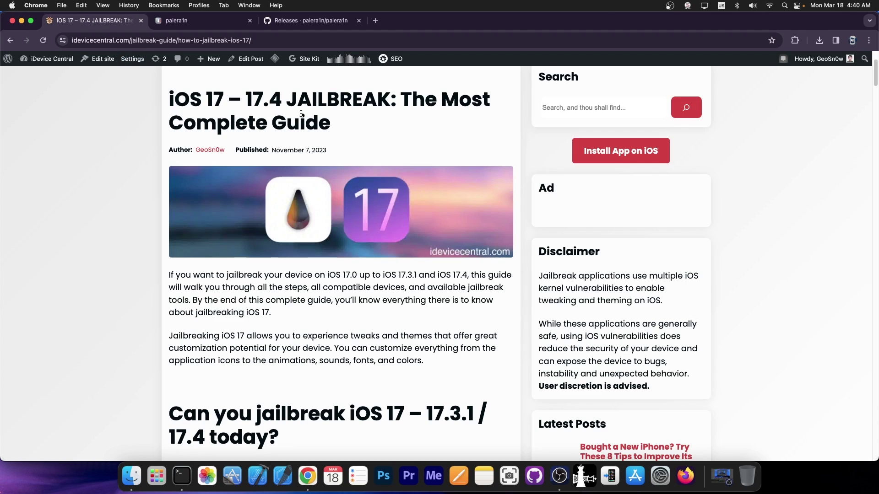
scroll(301, 114, "up", 3)
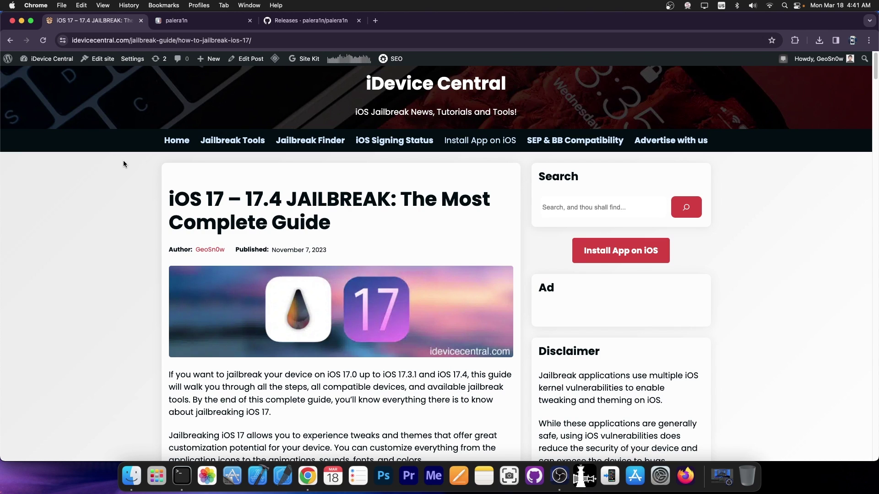
left_click_drag(283, 196, 249, 195)
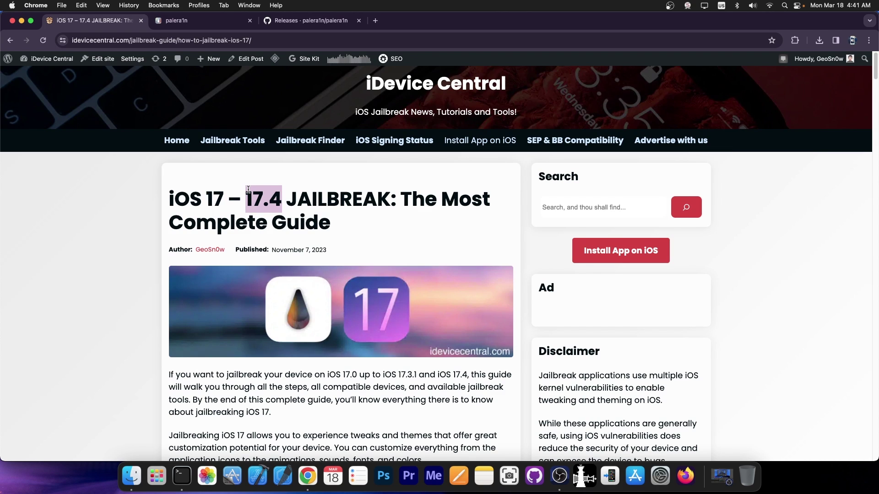
left_click(199, 21)
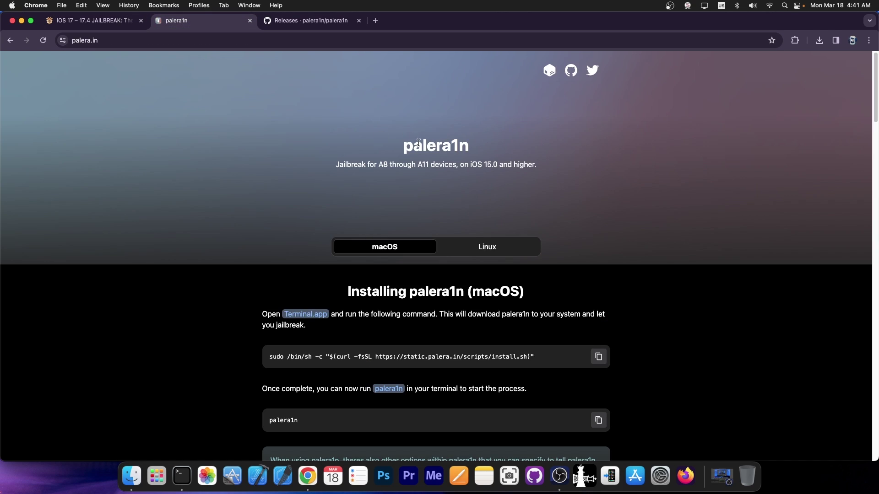
scroll(421, 147, "down", 2)
scroll(421, 148, "down", 2)
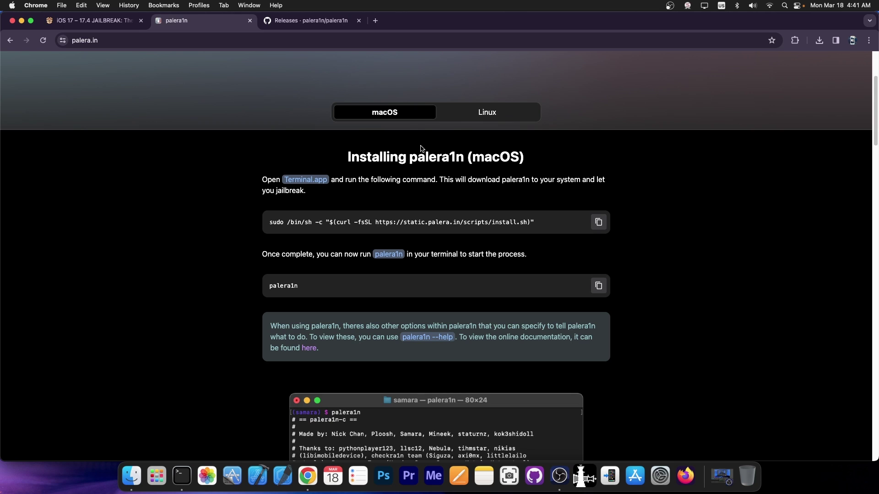
scroll(372, 147, "down", 1)
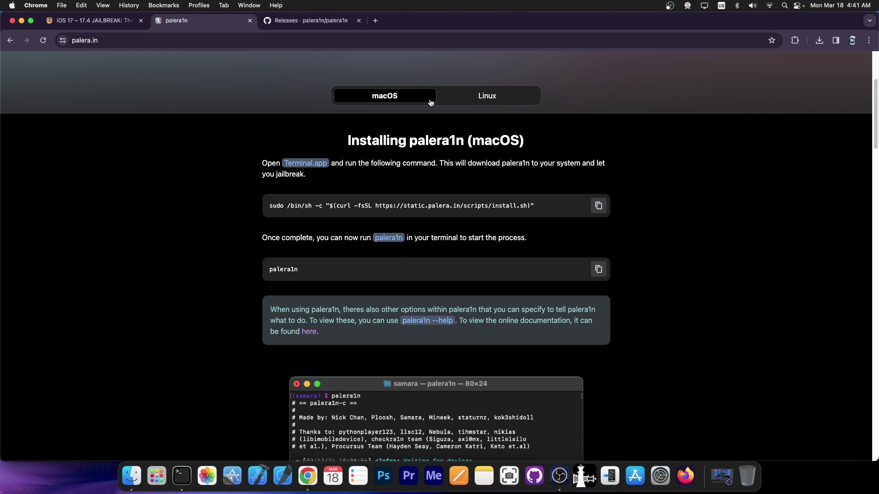
left_click(477, 96)
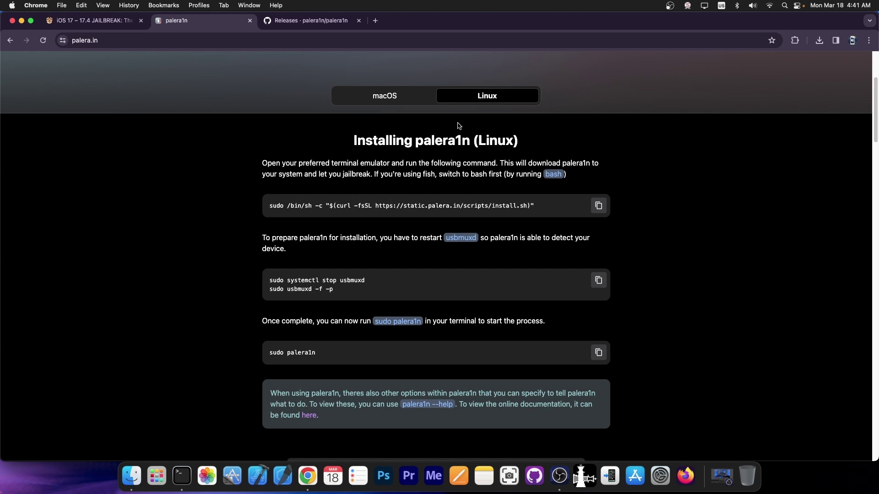
left_click(385, 96)
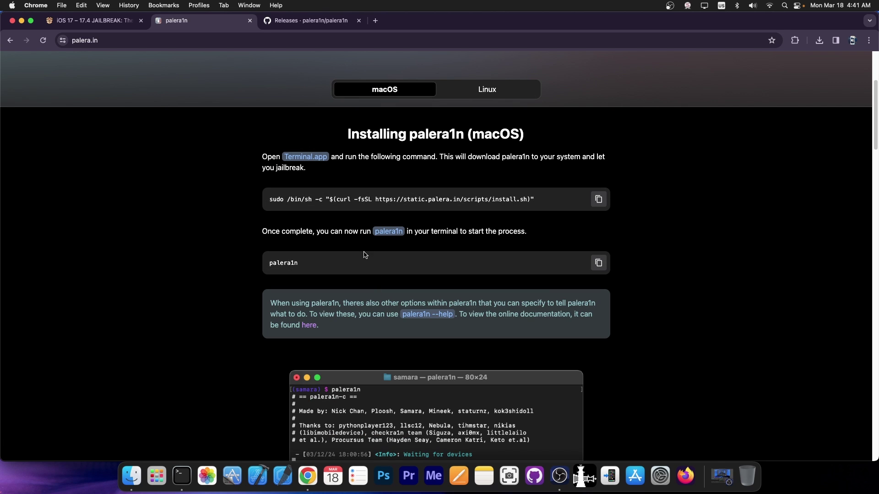
Download the palera1n-macos-universal asset from palera1n's GitHub Releases page.
left_click(350, 18)
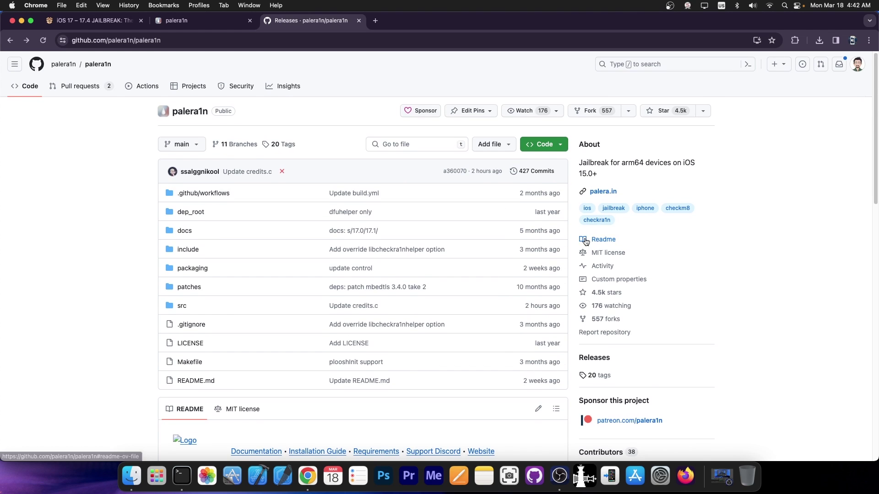
scroll(588, 232, "down", 3)
left_click(594, 167)
scroll(345, 269, "down", 5)
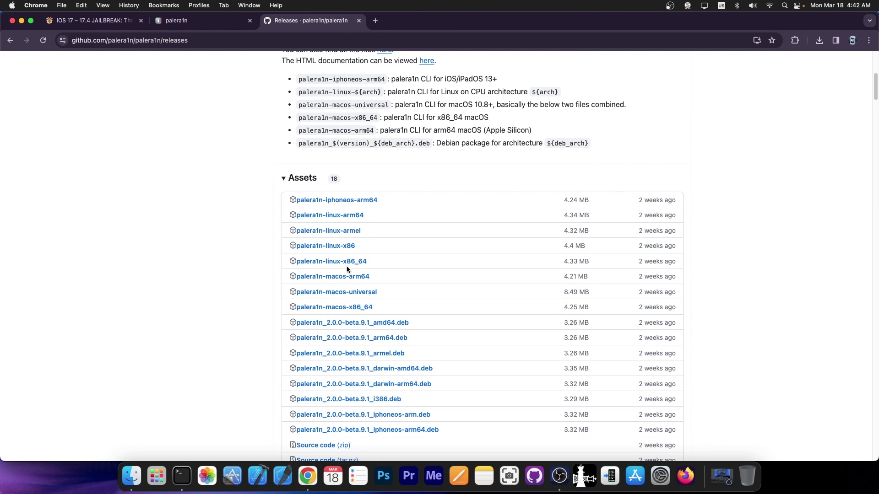
left_click(354, 294)
Minimize Chrome and bring up an enlarged Terminal window.
left_click(21, 21)
left_click(169, 475)
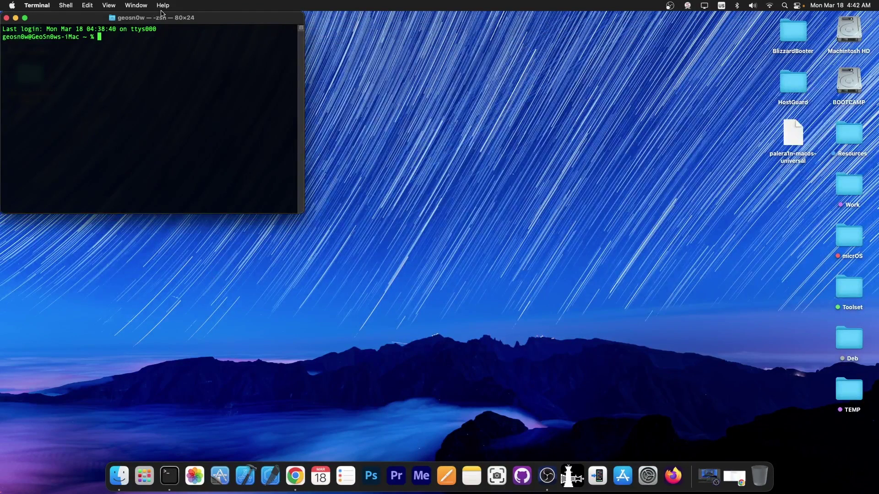
left_click(95, 5)
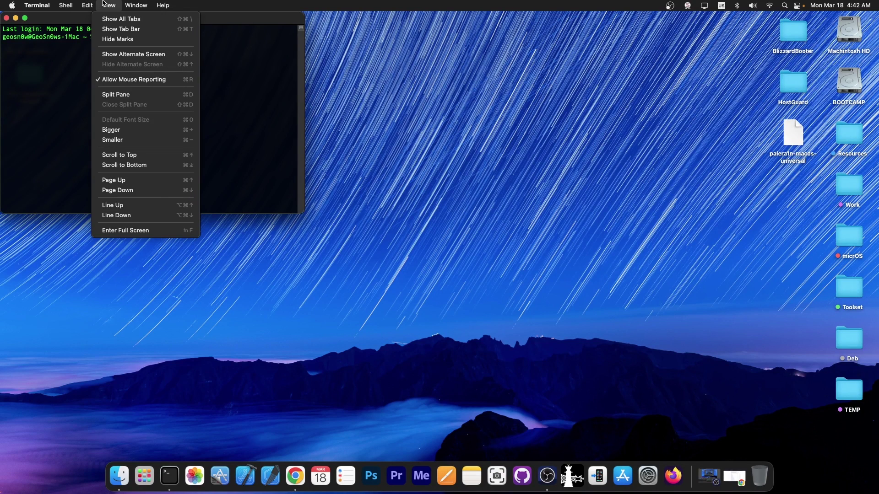
left_click(321, 169)
type("c")
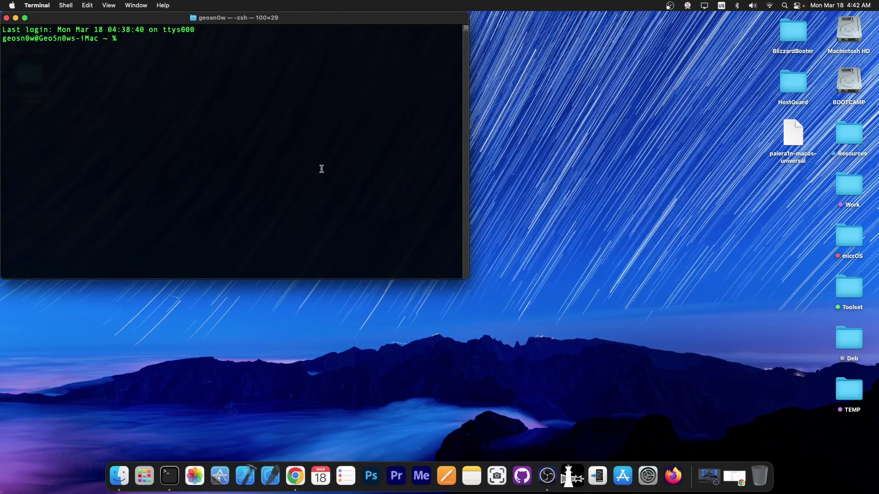
type("hmod +x")
Run chmod +x on palera1n-macos-universal, then enter its path at the prompt.
left_click_drag(793, 134, 310, 126)
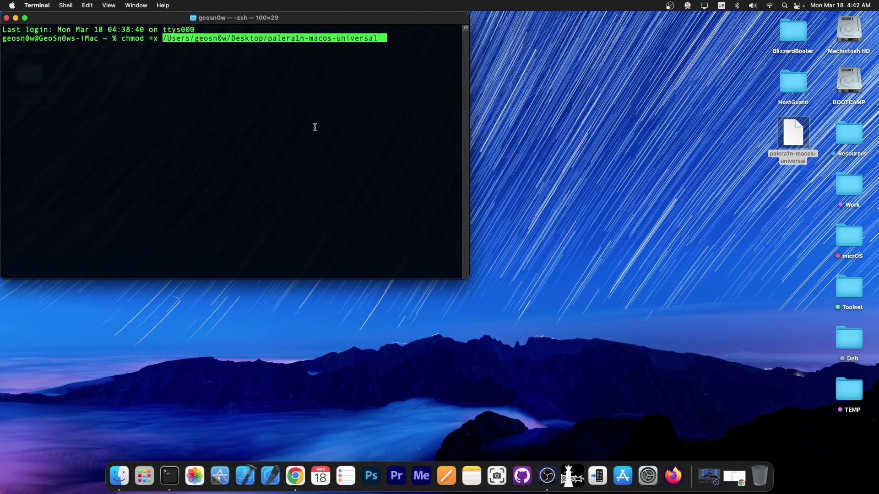
key("Return")
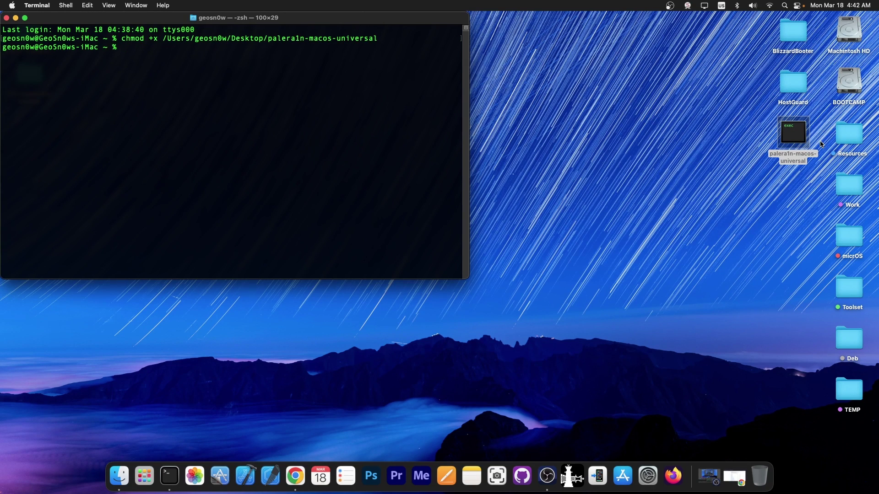
left_click_drag(793, 134, 170, 76)
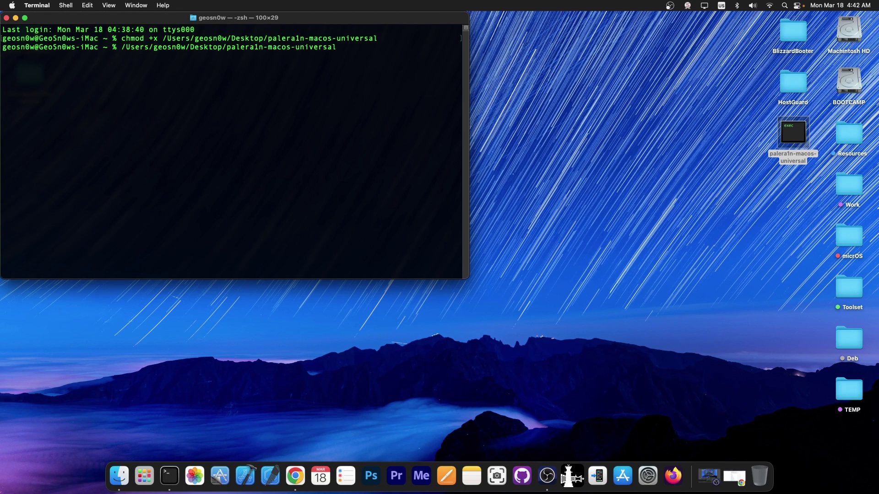
Run palera1n, close the Finder recovery window, and confirm readiness for DFU mode.
key("Return")
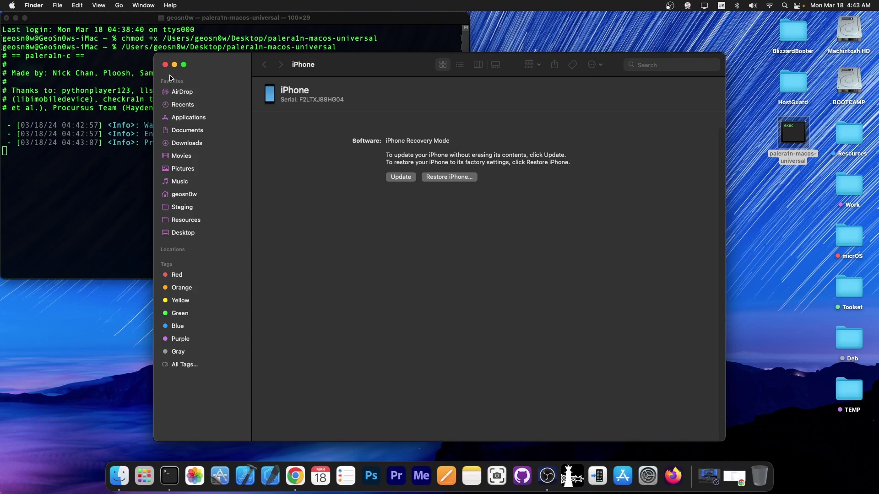
left_click(165, 65)
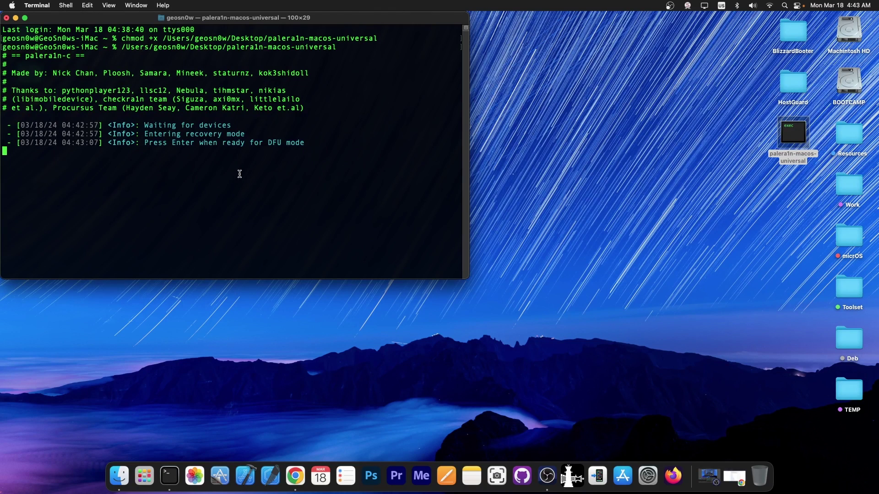
key("Return")
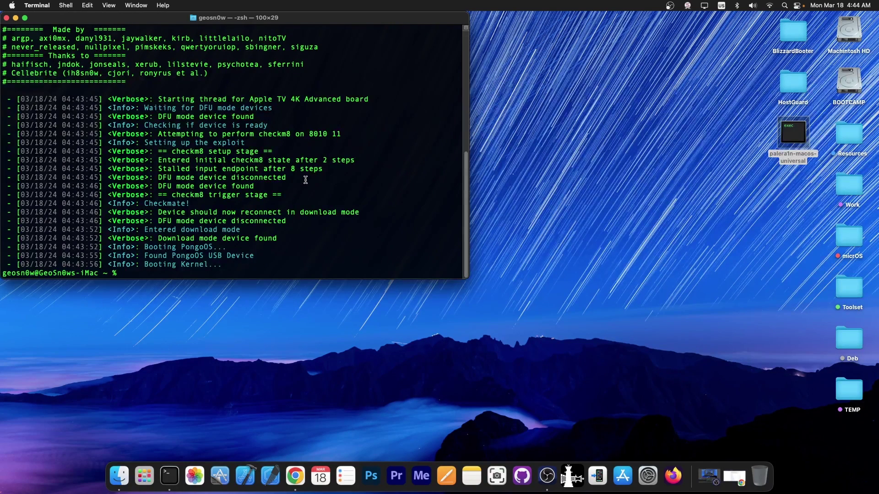
Close the Terminal window so the mirrored iPhone is visible.
left_click(6, 18)
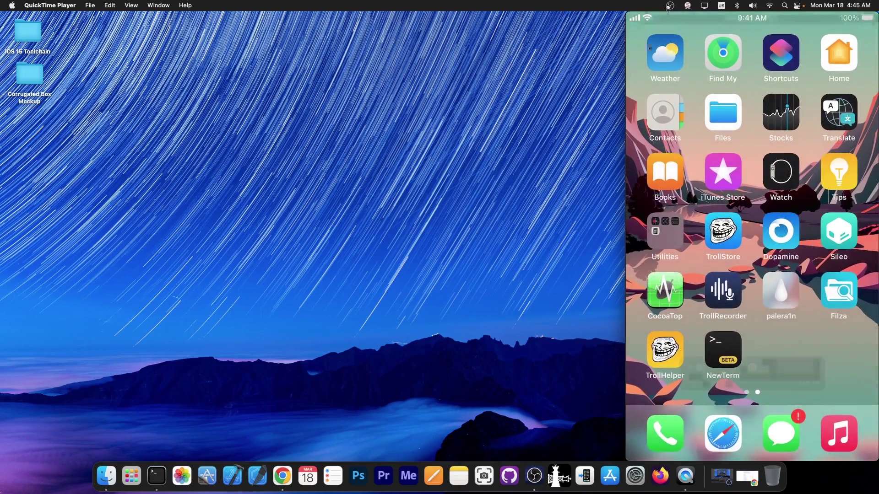
Close the QuickTime iPhone mirroring window.
left_click(639, 19)
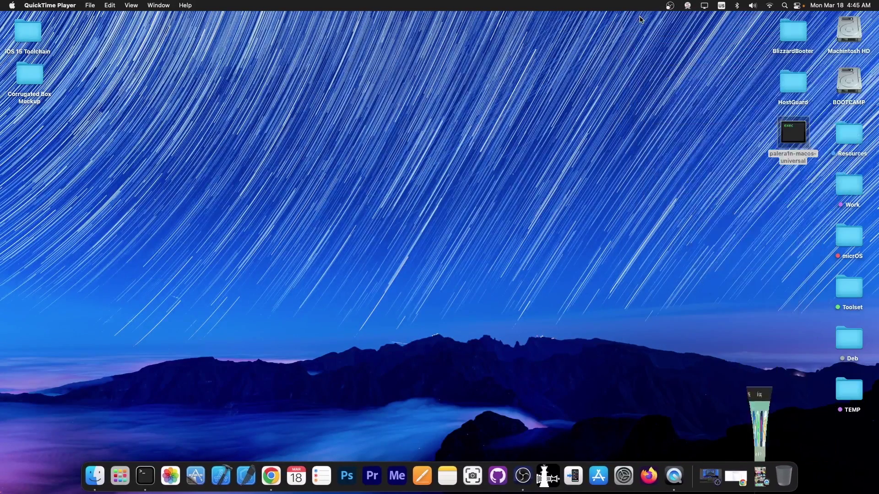